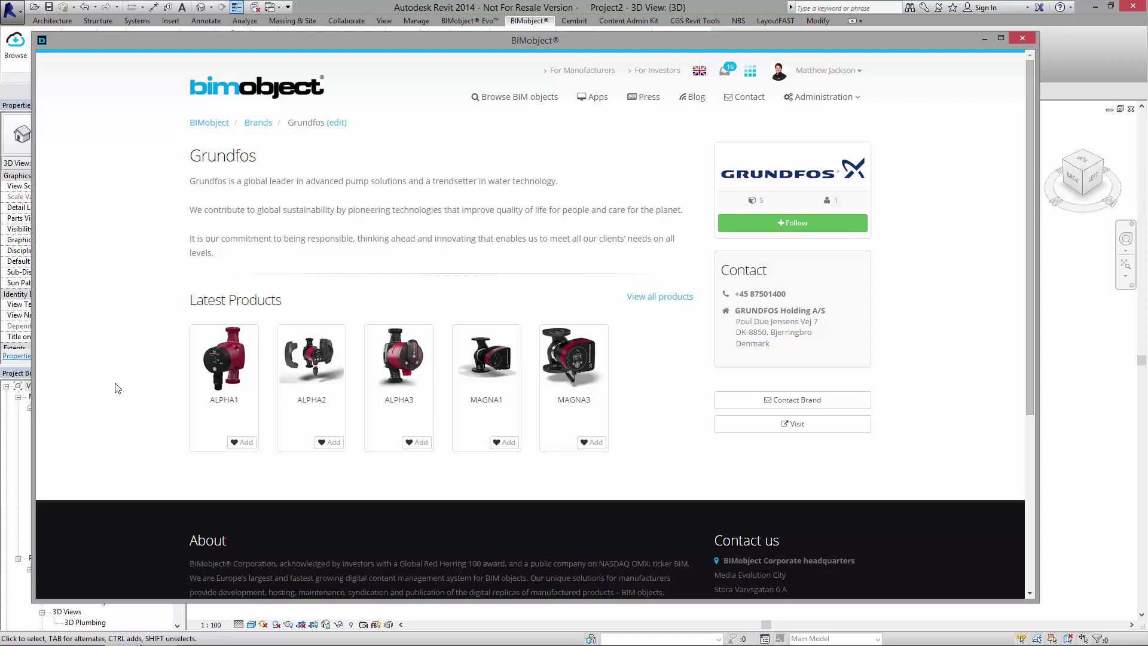
# - Open the ALPHA1 product page and examine its specification text, links, related items and classification
pyautogui.click(214, 371)
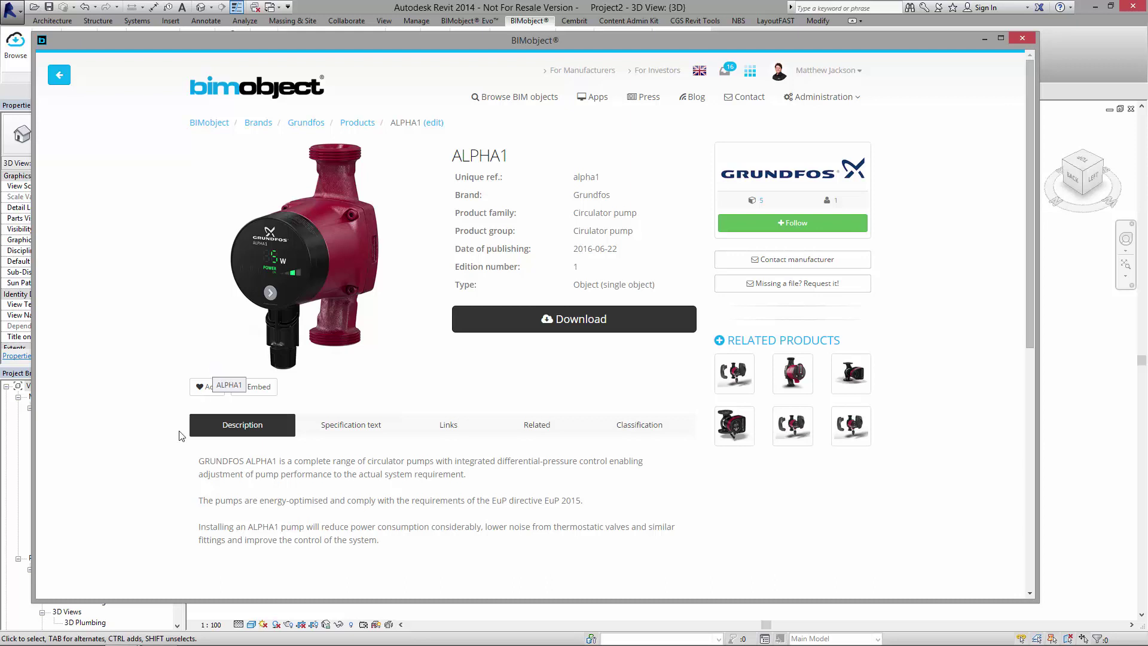
pyautogui.click(346, 429)
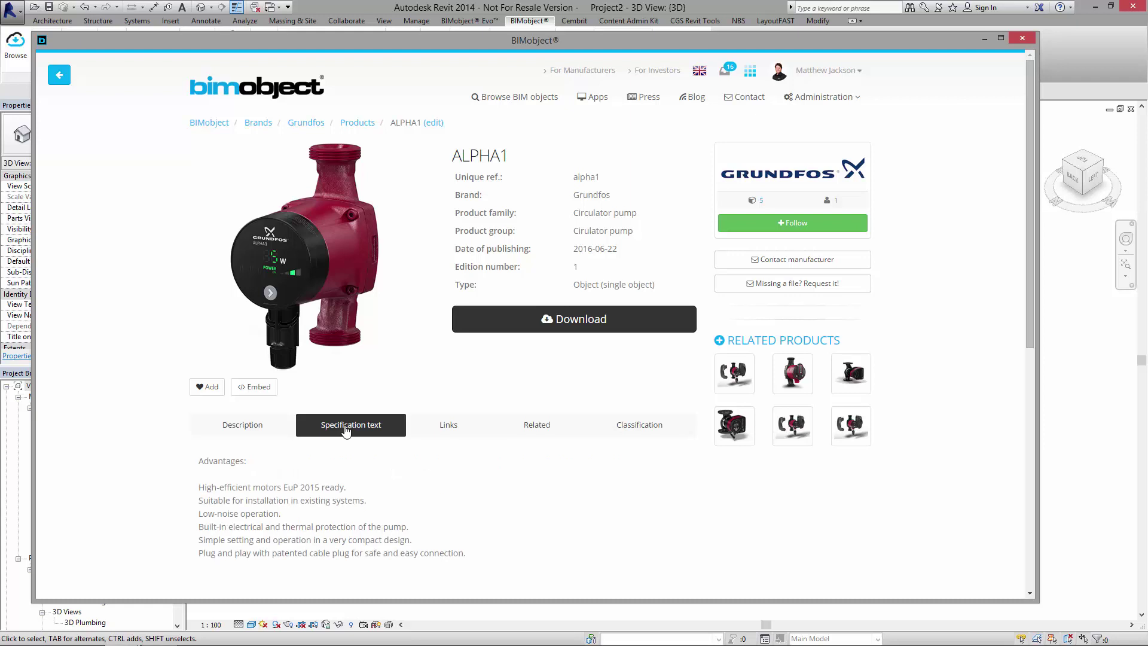
pyautogui.click(457, 436)
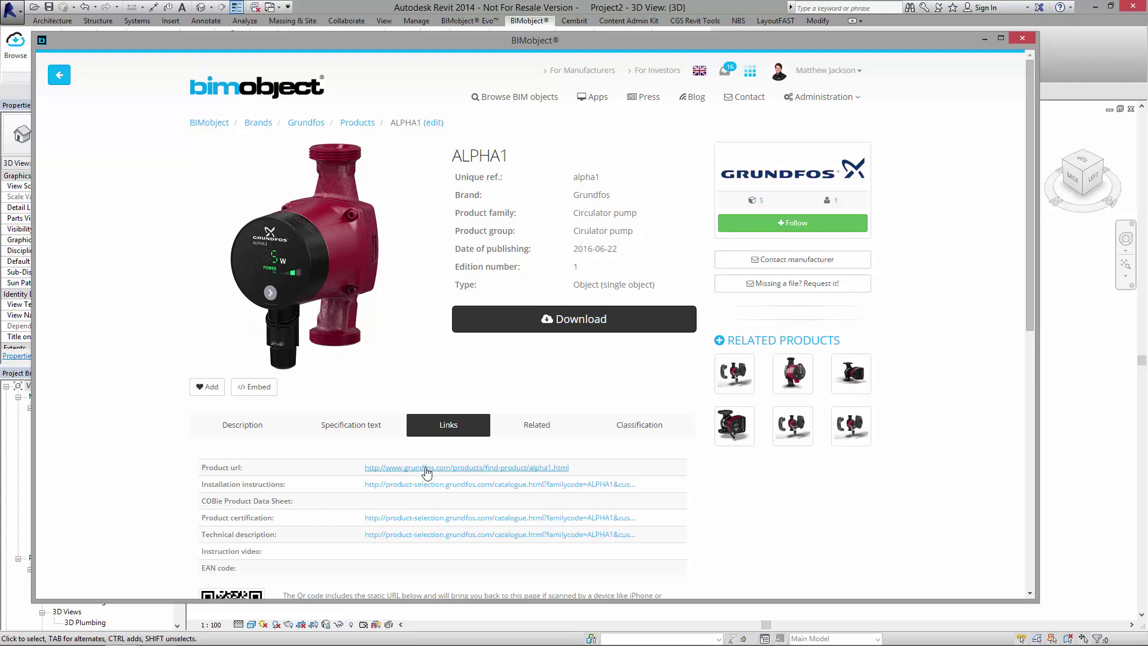
pyautogui.click(525, 425)
pyautogui.click(635, 435)
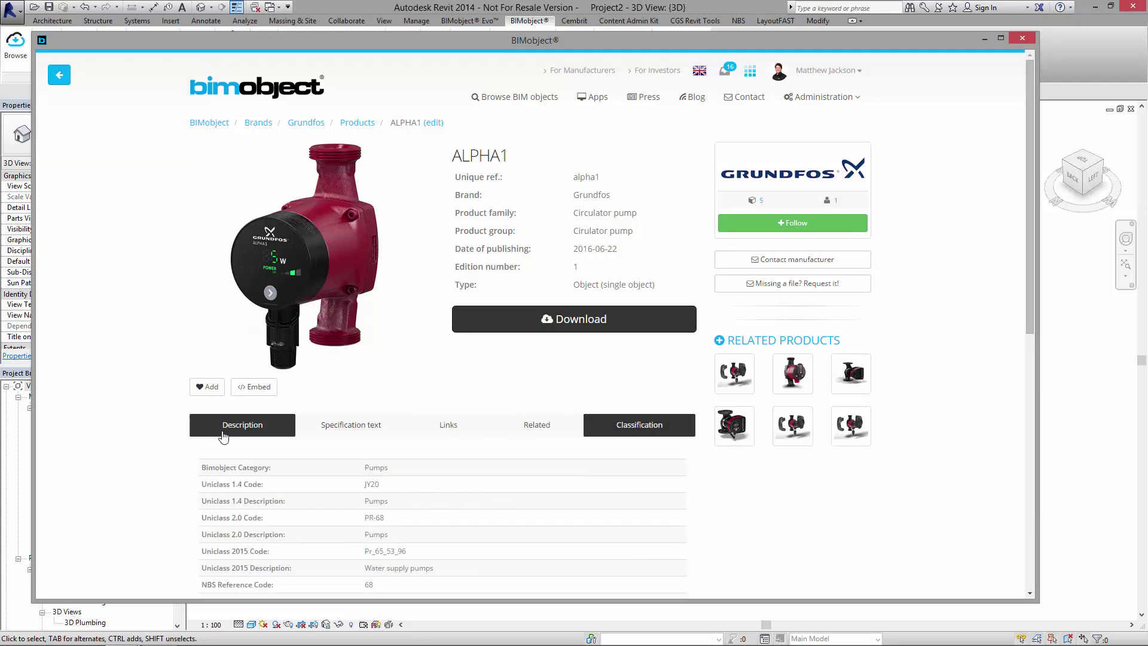
# - Download the ALPHA1 pump object, enlarge the type selection dialog and widen the Type column to show full type names
pyautogui.click(549, 323)
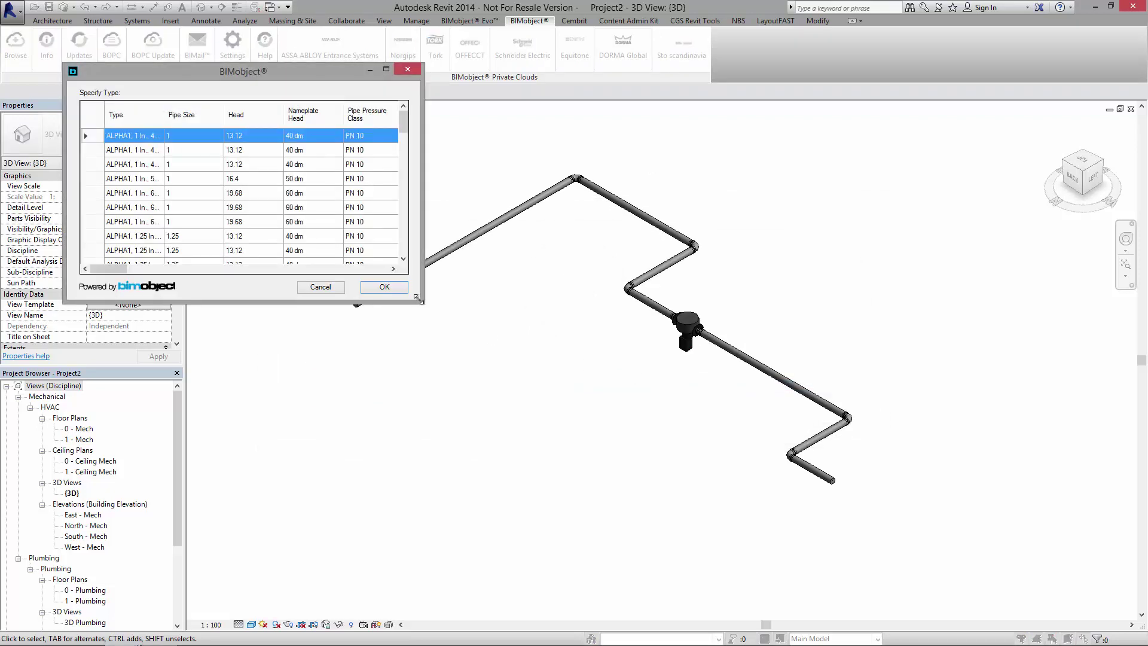
pyautogui.moveTo(417, 297); pyautogui.dragTo(1120, 610)
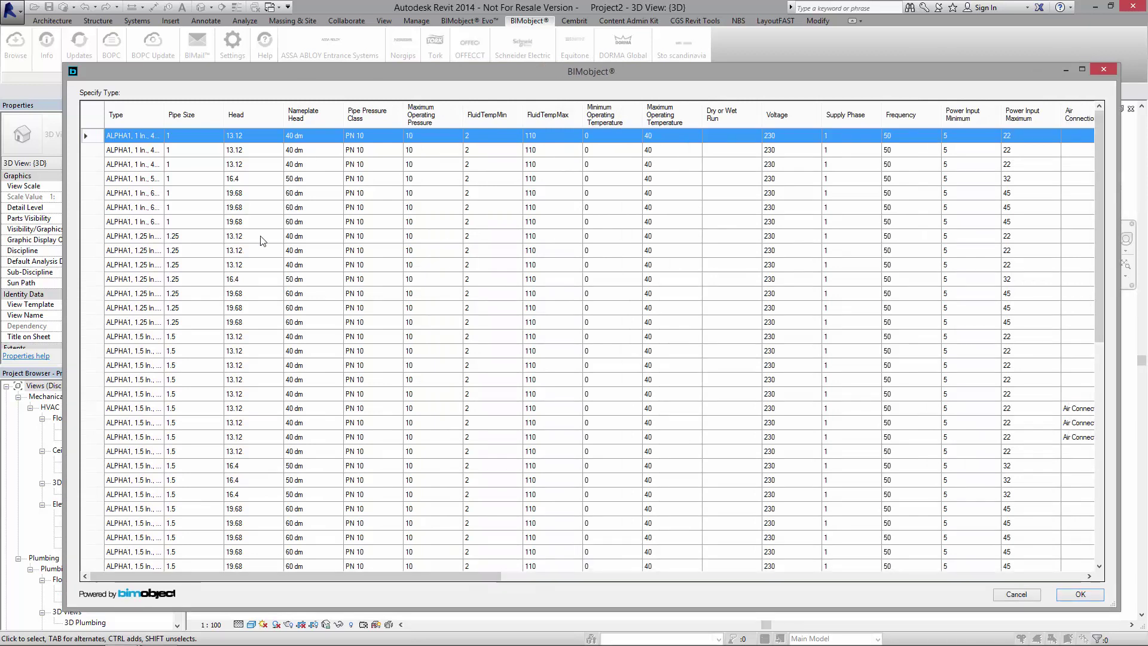
pyautogui.moveTo(164, 113); pyautogui.dragTo(384, 115)
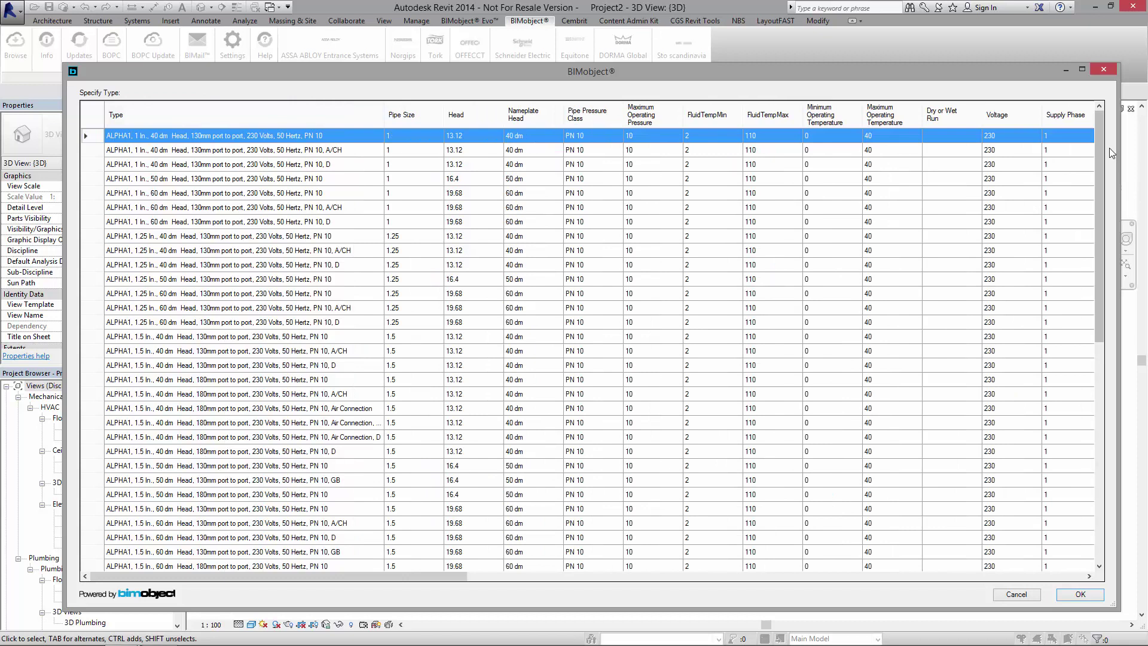
pyautogui.moveTo(1102, 152)
pyautogui.mouseDown()
pyautogui.moveTo(1111, 418)
pyautogui.moveTo(1110, 157)
pyautogui.mouseUp()
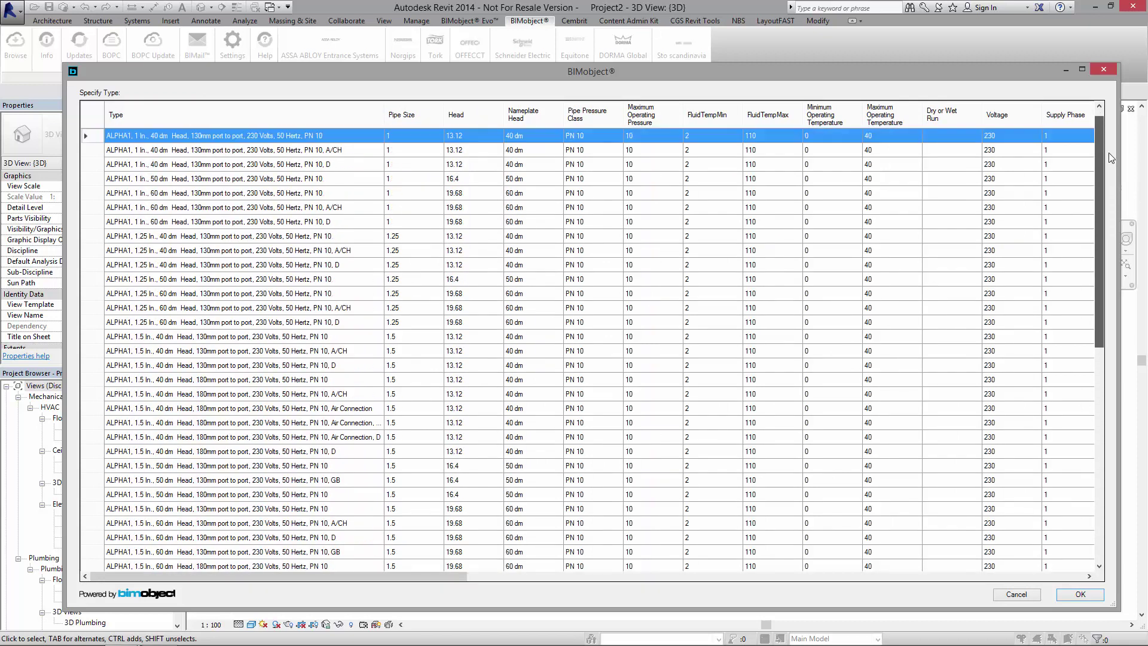
# - Load four ALPHA1 types: 1 In. 60 dm, 1.25 In. 60 dm, 1.5 In. 40 dm 180mm A/CH and 1.5 In. 60 dm 130mm
pyautogui.click(195, 193)
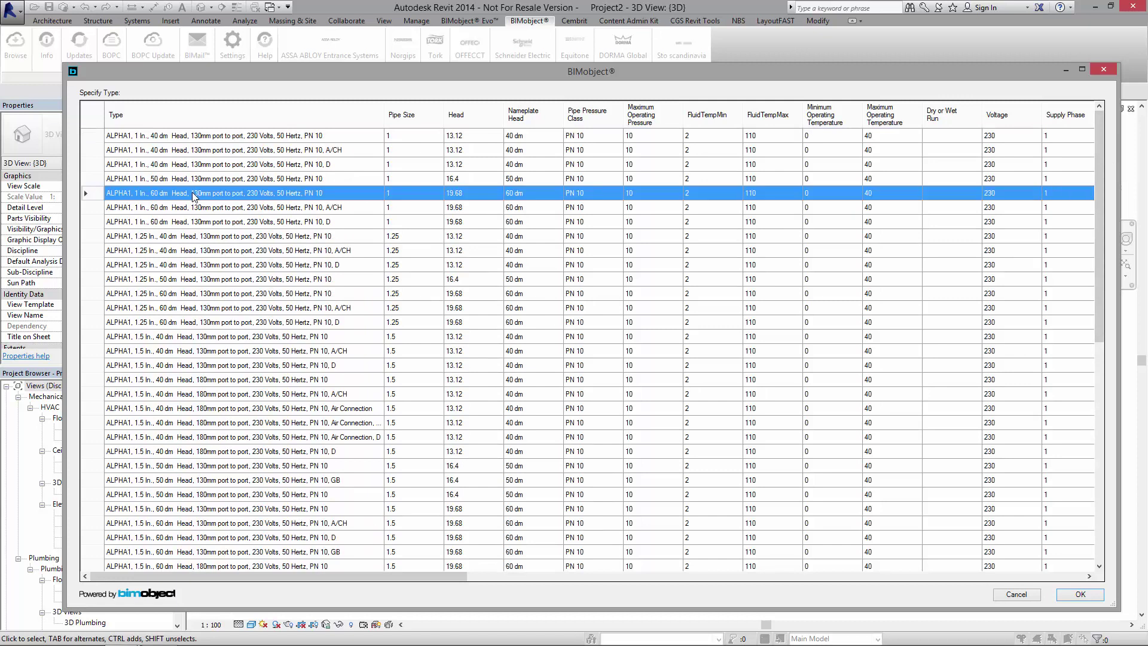
pyautogui.keyDown('ctrl'); pyautogui.click(226, 295); pyautogui.keyUp('ctrl')
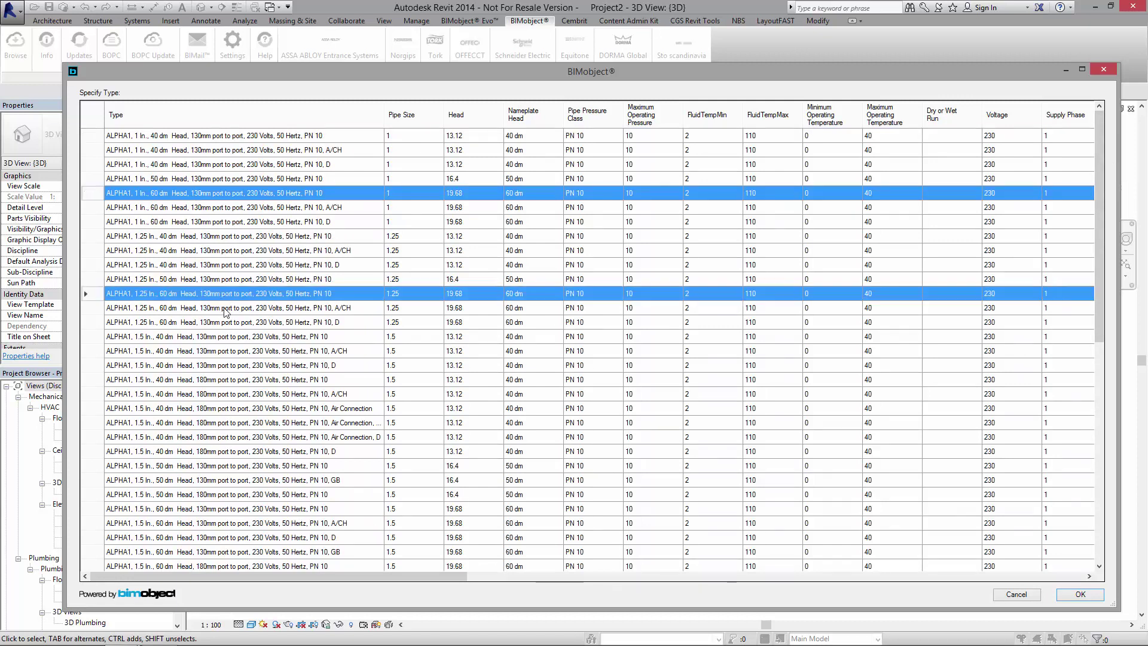
pyautogui.keyDown('ctrl'); pyautogui.click(231, 395); pyautogui.keyUp('ctrl')
pyautogui.keyDown('ctrl'); pyautogui.click(241, 512); pyautogui.keyUp('ctrl')
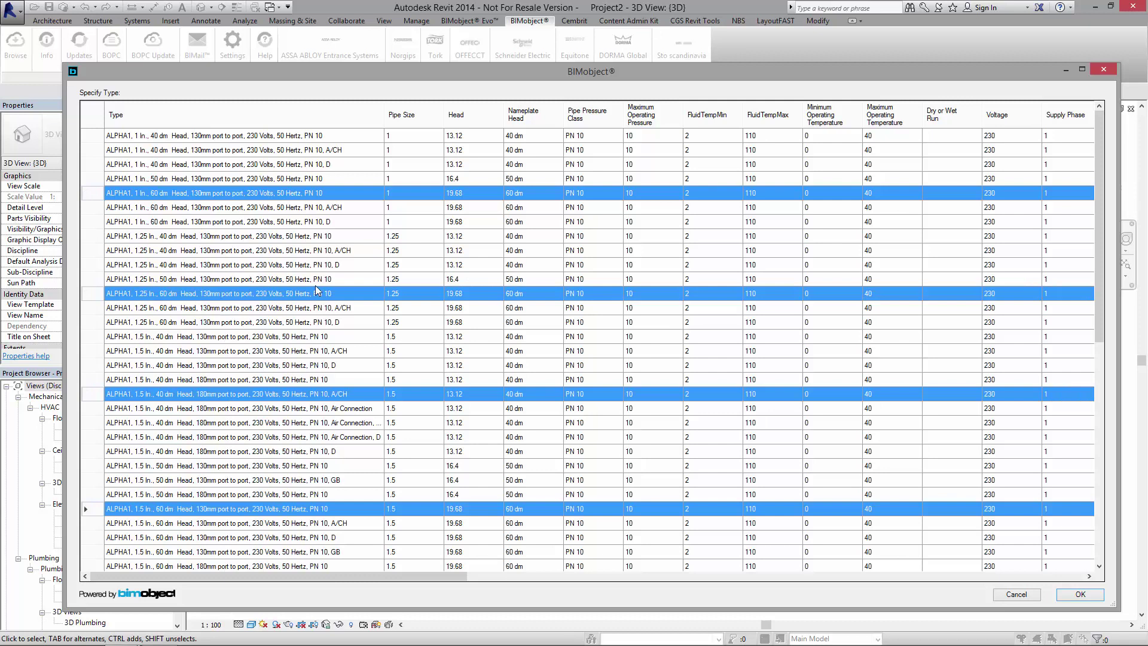
pyautogui.click(1080, 594)
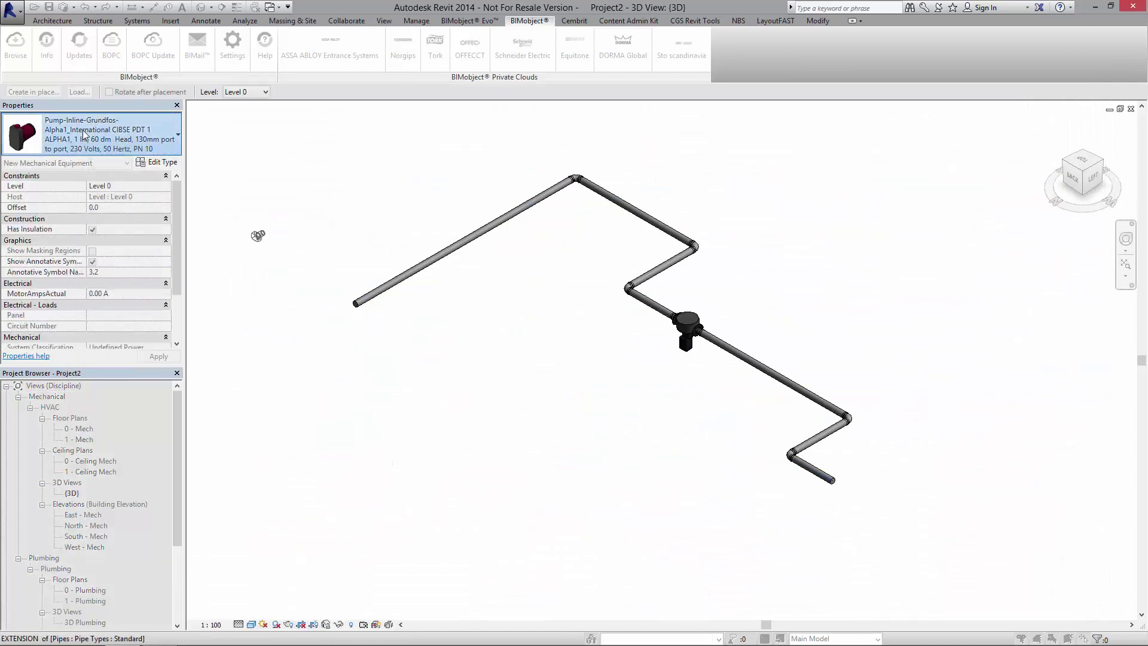
# - Set the component type to ALPHA1, 1.5 In., 60 dm Head, 130mm port to port, 230 Volts, 50 Hertz, PN 10, without placing it
pyautogui.click(84, 135)
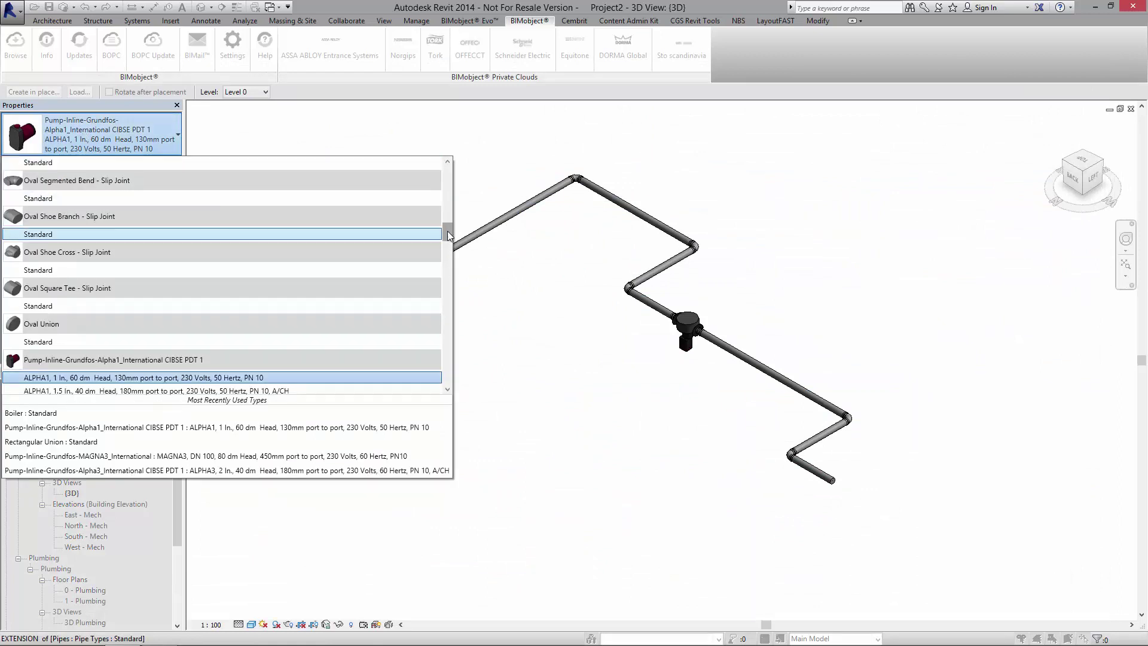
pyautogui.scroll(-3, 450, 235)
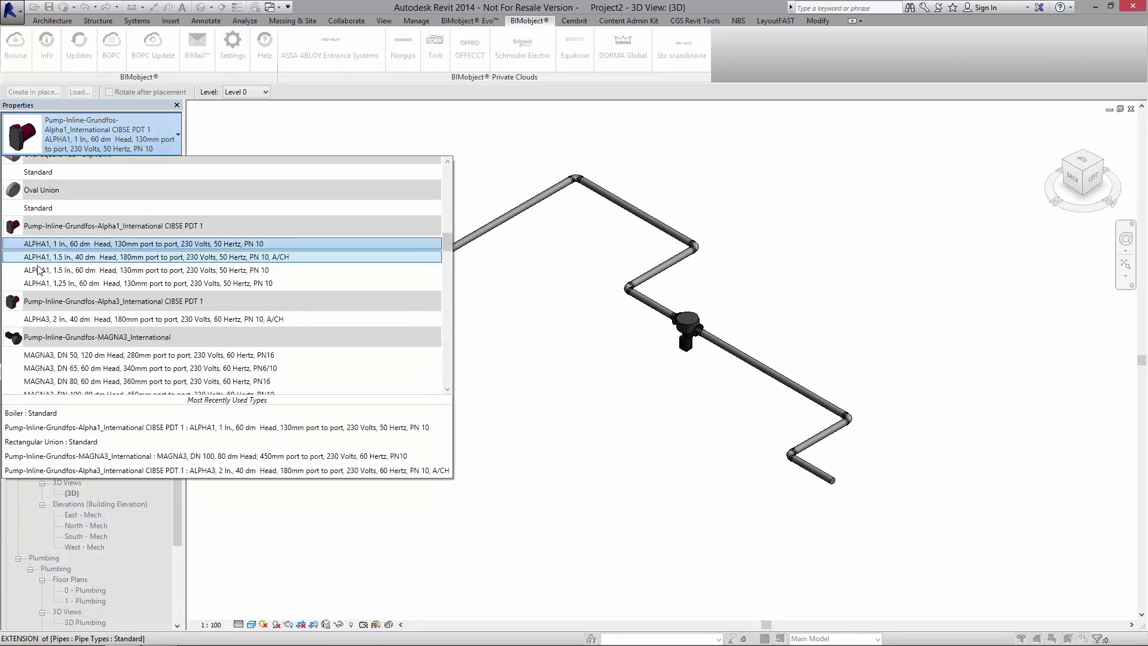
pyautogui.click(81, 270)
pyautogui.press('Escape')
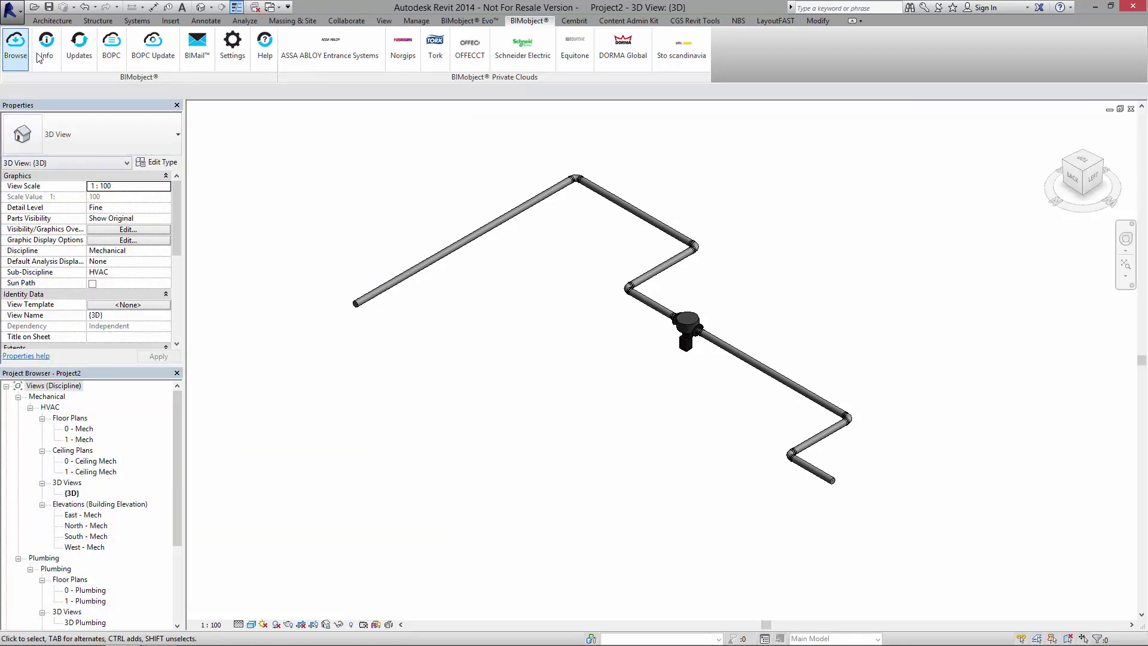
# - Place one ALPHA1 1.5 In., 60 dm pump component on Level 0 in the empty area beside the pipe run
pyautogui.click(53, 21)
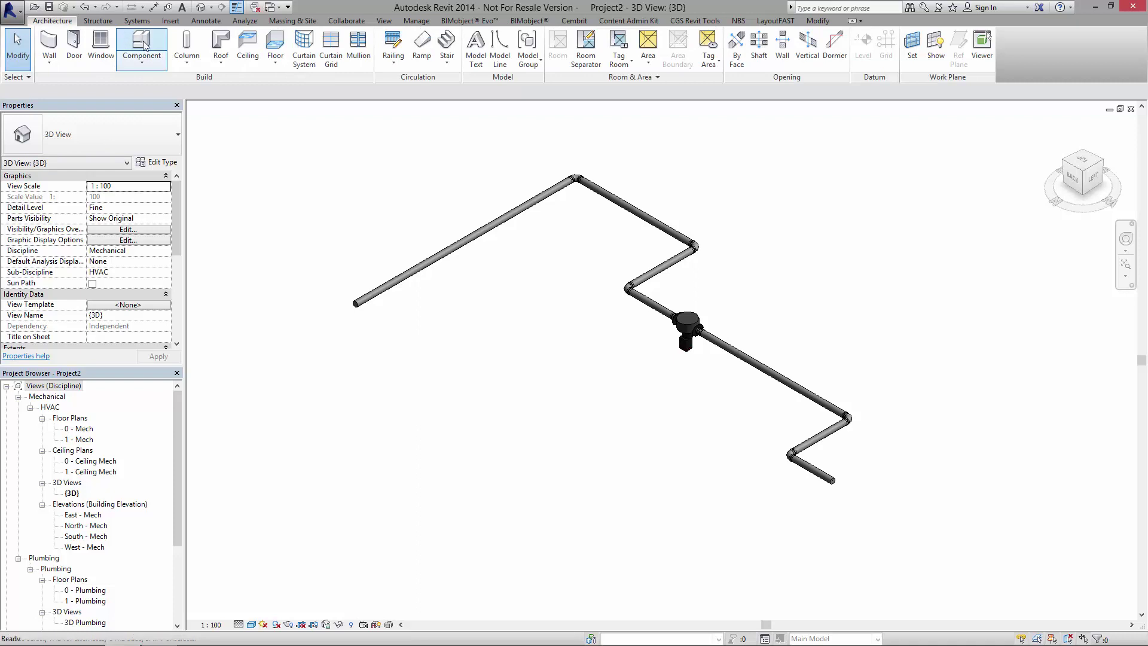
pyautogui.click(657, 378)
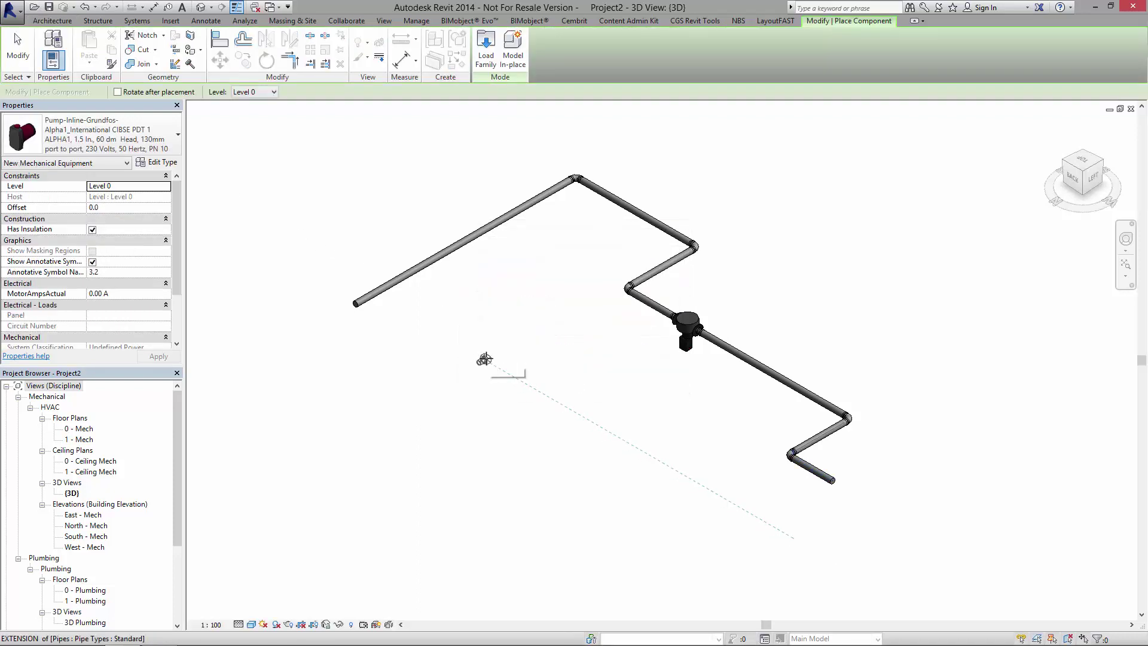
pyautogui.scroll(3, 484, 352)
pyautogui.scroll(5, 484, 349)
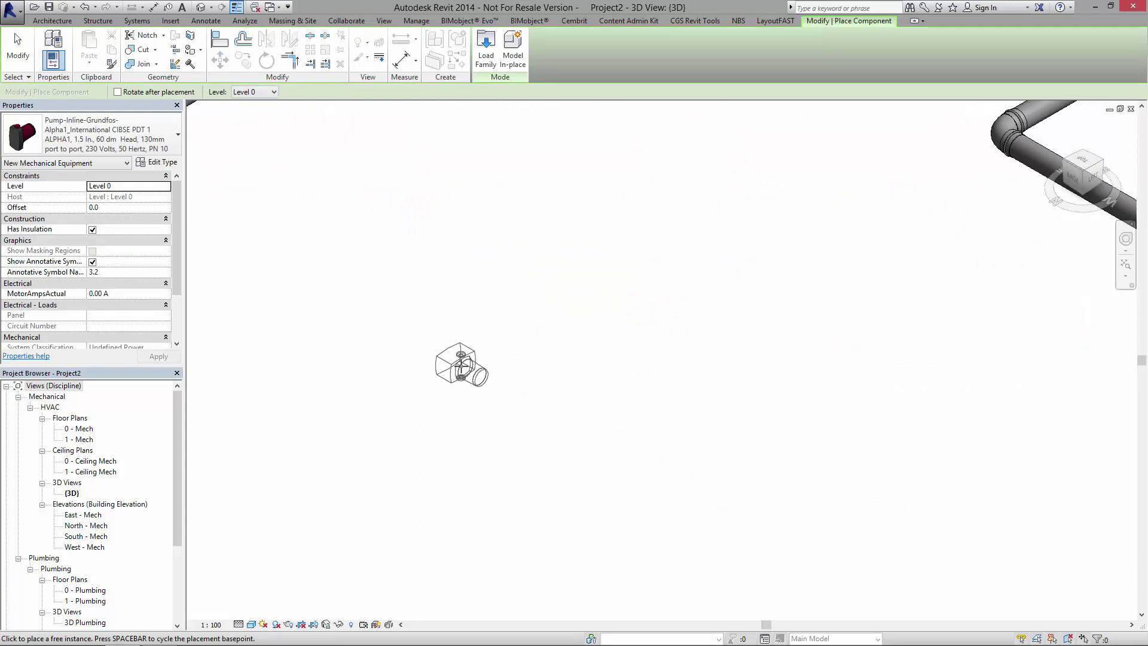
pyautogui.click(460, 366)
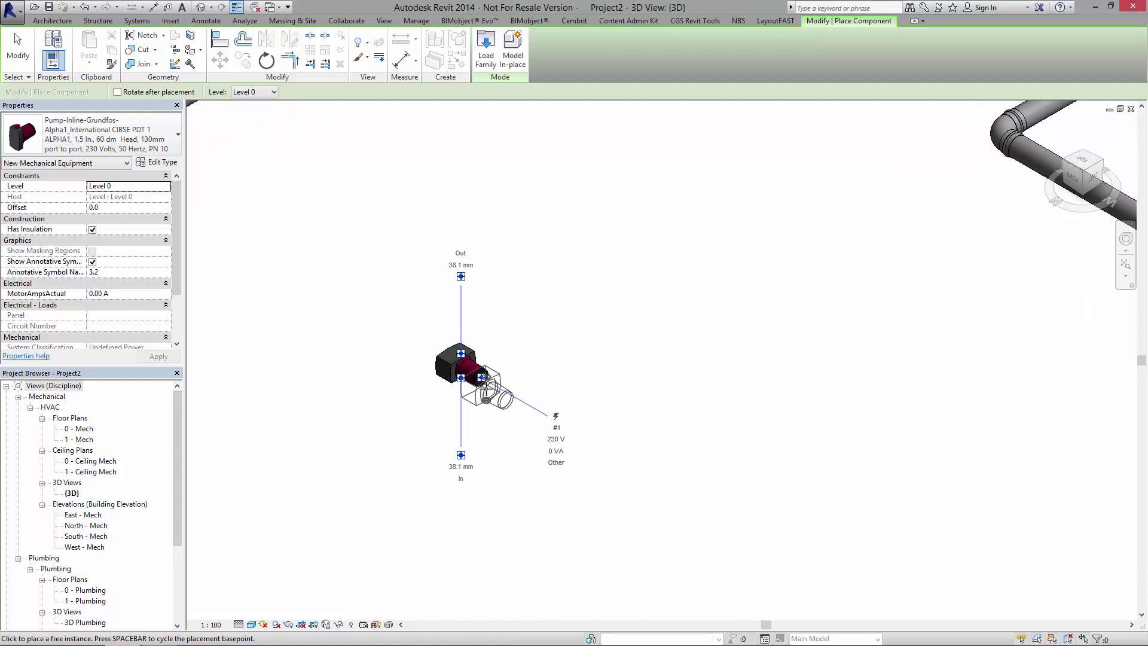
pyautogui.press('p')
pyautogui.press('i')
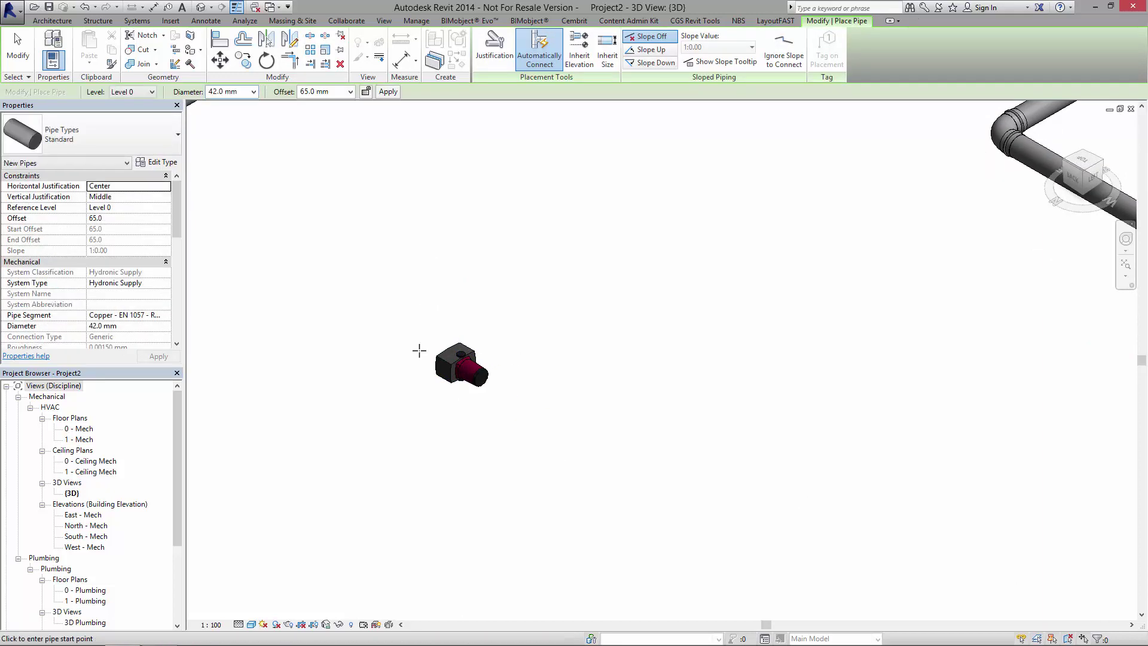
pyautogui.press('Escape')
# - Examine the placed ALPHA1 pump's connectors and the alternative pump types available for it, then deselect it
pyautogui.click(458, 362)
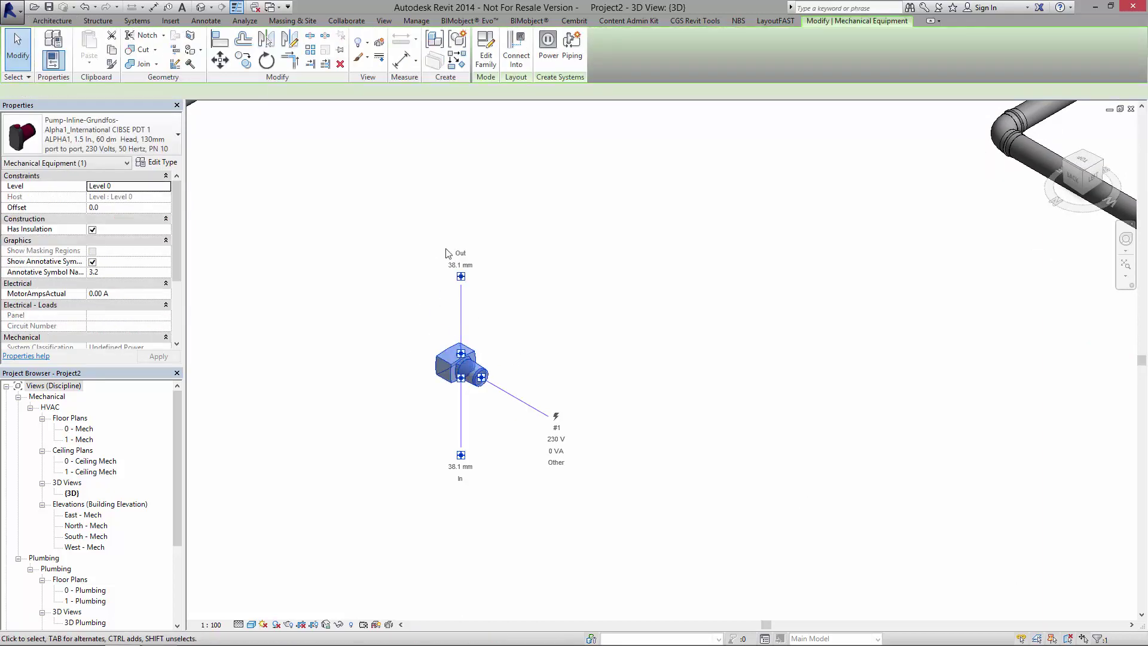
pyautogui.scroll(-4, 304, 259)
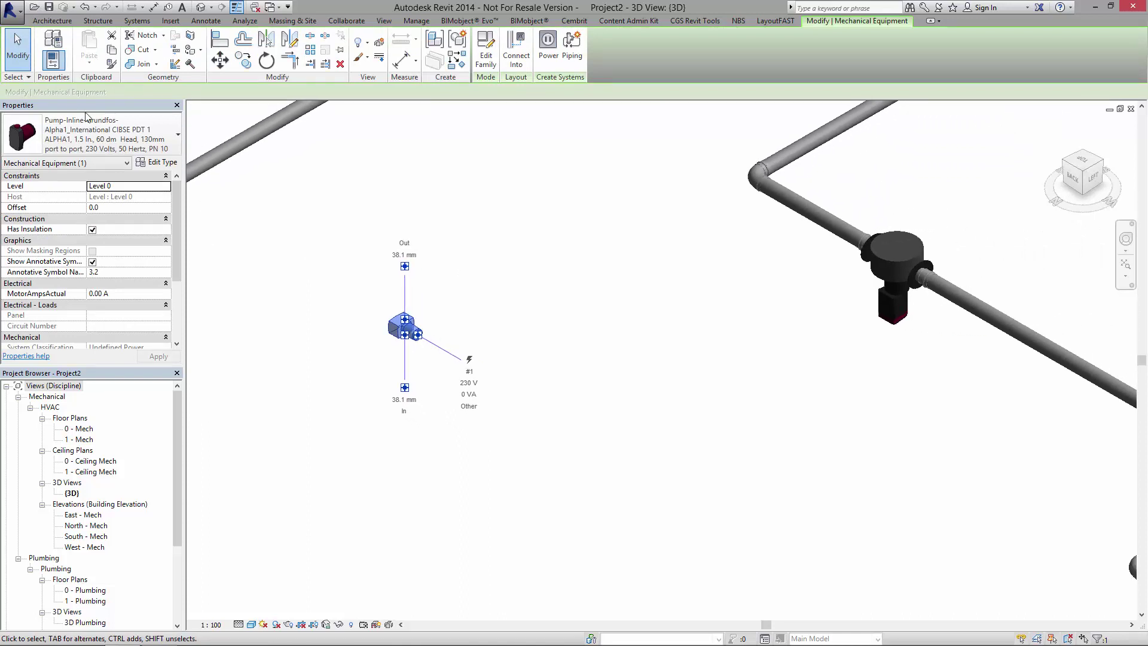
pyautogui.click(116, 136)
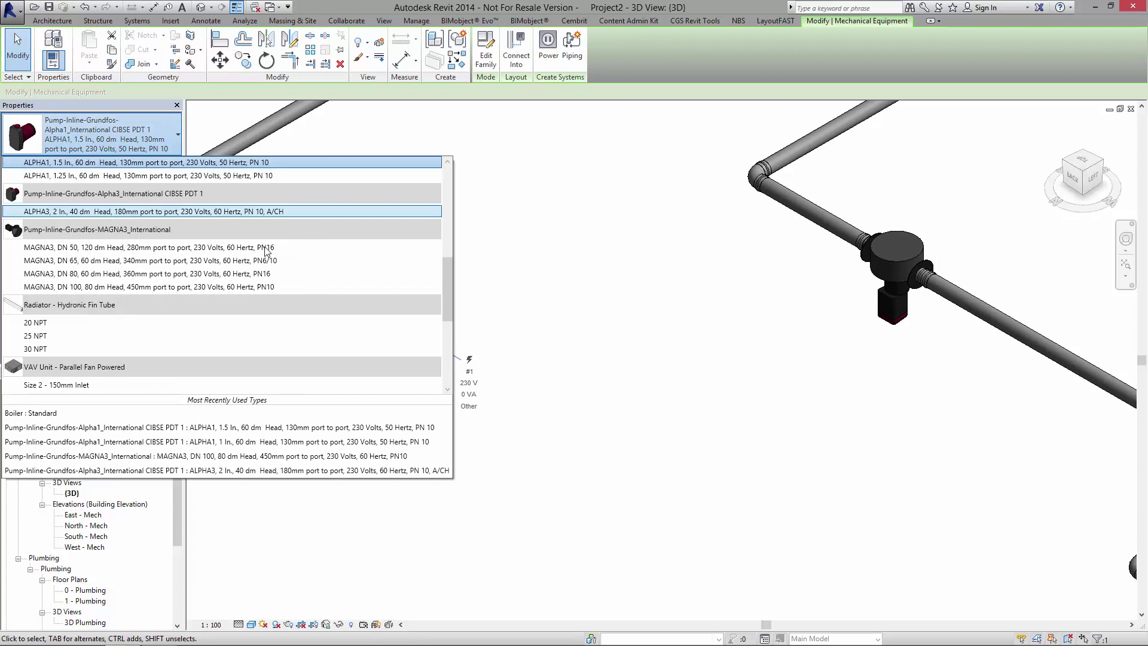
pyautogui.press('Escape')
pyautogui.click(357, 331)
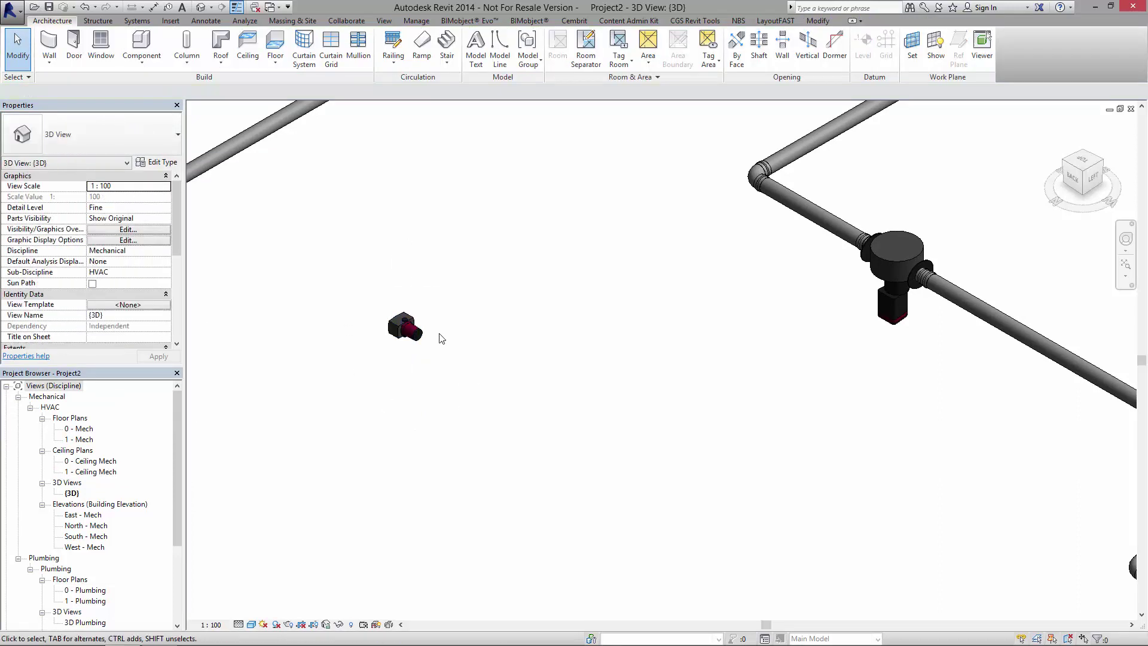
# - Inspect the MAGNA3 pump connected in the existing pipe run and deselect it
pyautogui.scroll(-4, 622, 373)
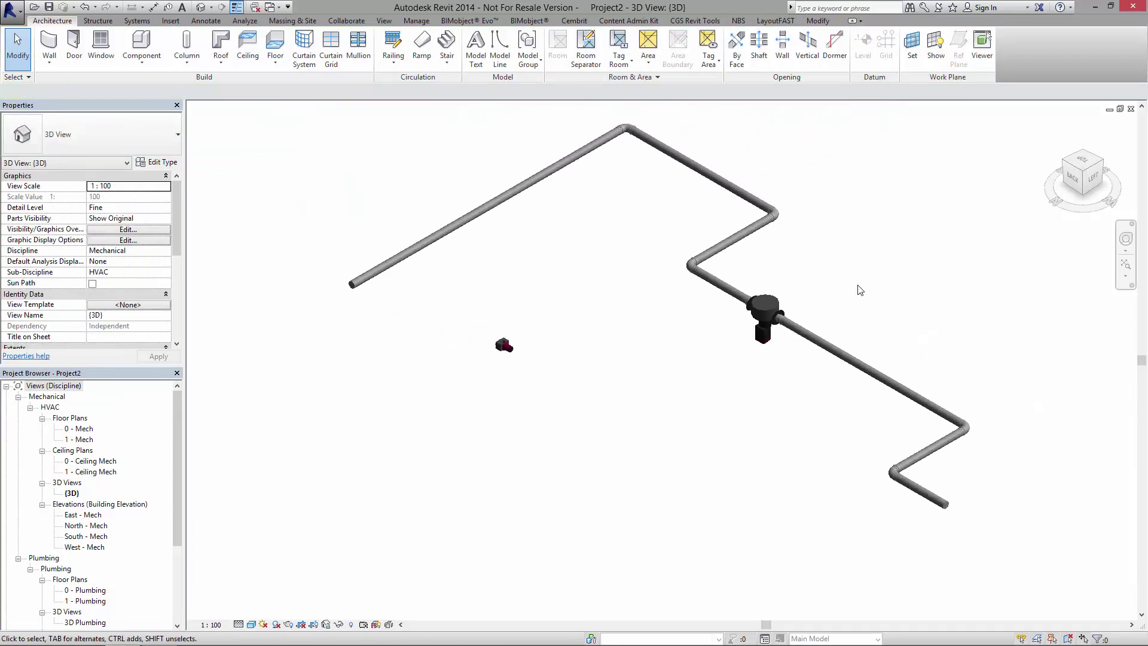
pyautogui.scroll(1, 742, 325)
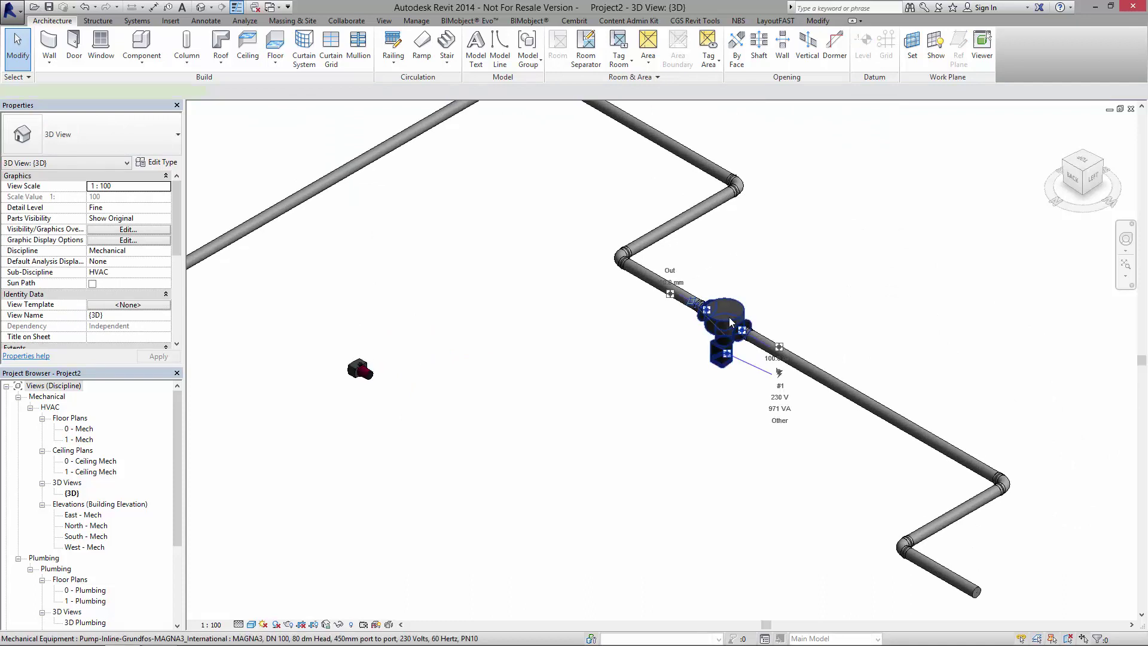
pyautogui.click(729, 317)
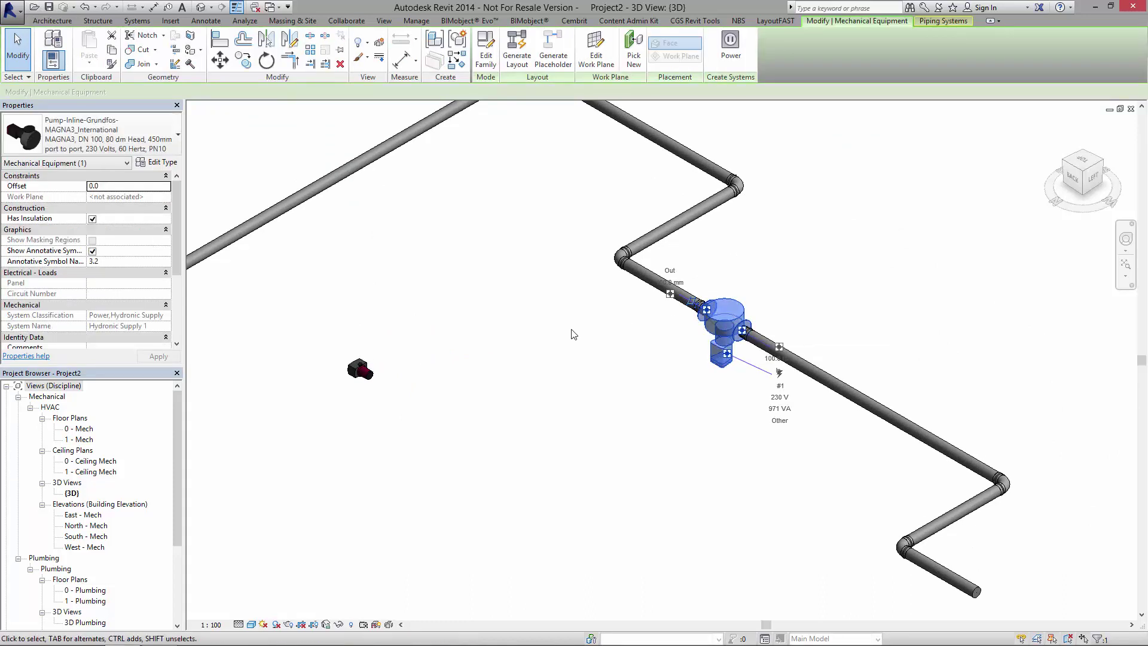
pyautogui.click(605, 362)
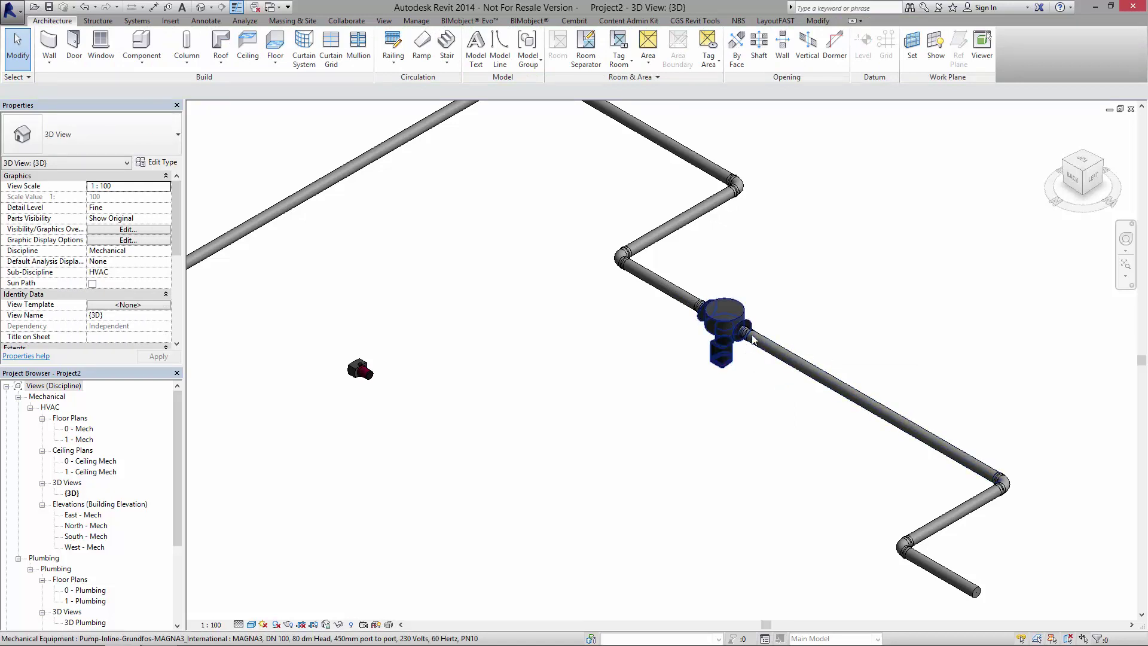
# - Delete the three pipe segments and two elbows running from the MAGNA3 pump's inlet side to the free end
pyautogui.click(813, 370)
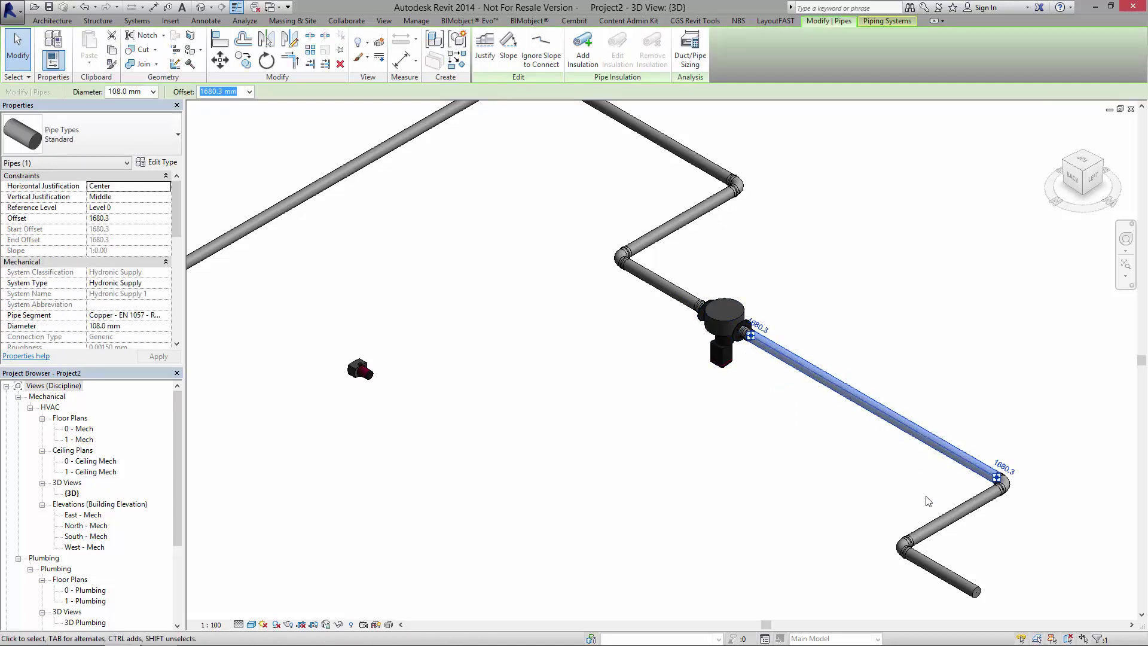
pyautogui.press('Delete')
pyautogui.click(943, 527)
pyautogui.press('Delete')
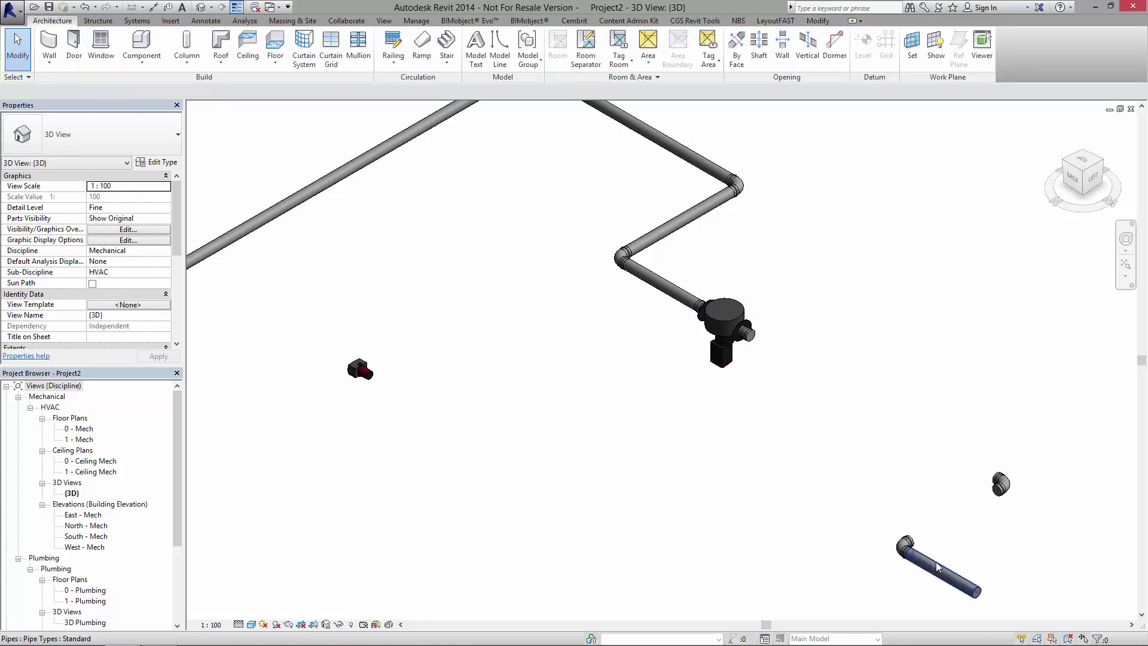
pyautogui.moveTo(872, 399); pyautogui.dragTo(1028, 626)
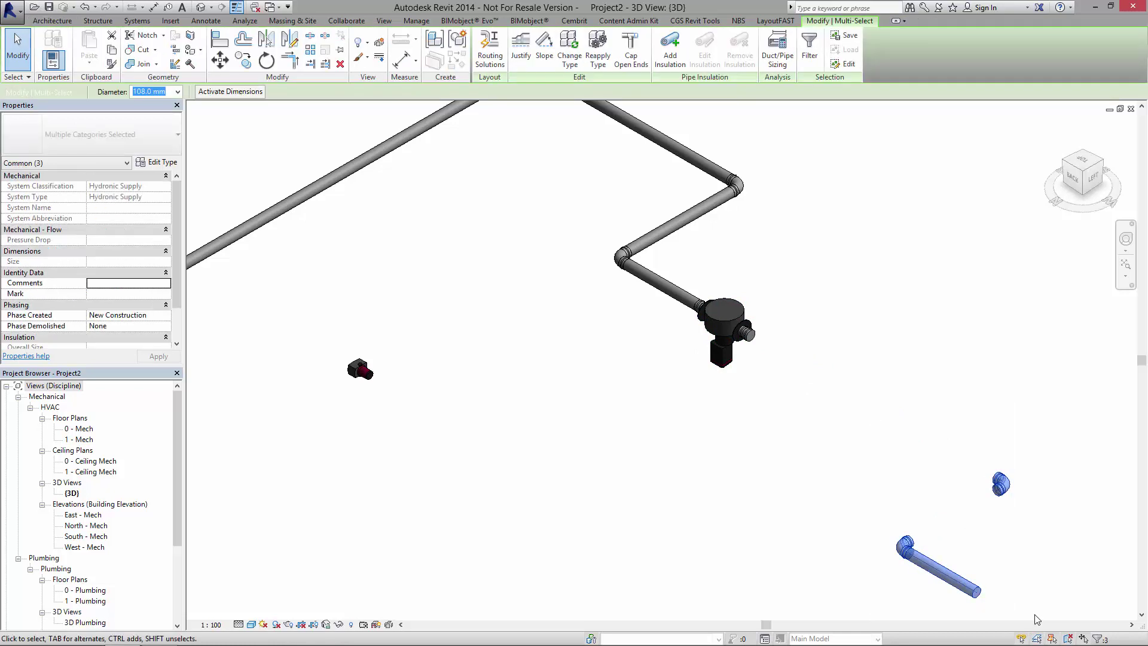
pyautogui.press('Delete')
# - Delete the straight reducer left on the MAGNA3 pump's open connector
pyautogui.click(738, 328)
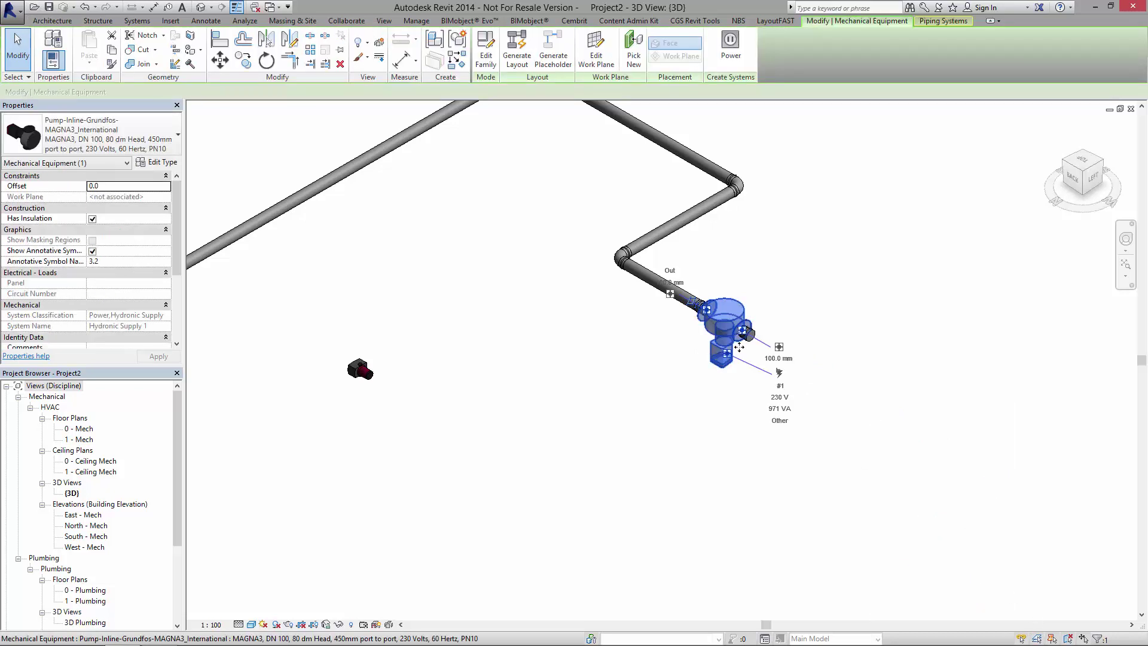
pyautogui.press('Escape')
pyautogui.click(751, 341)
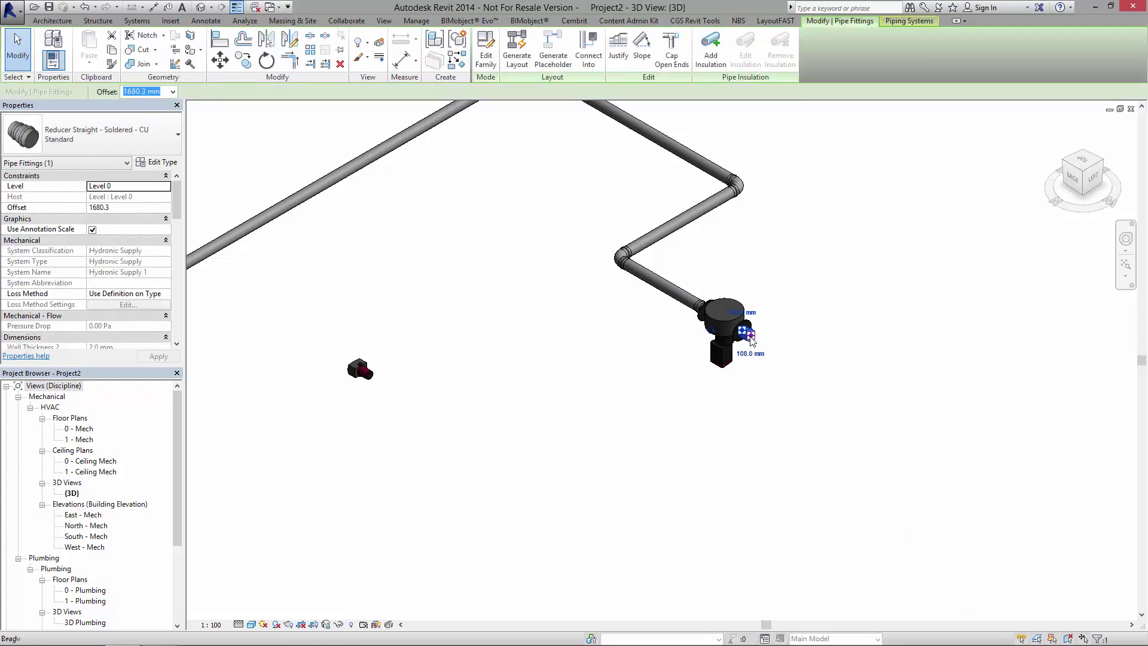
pyautogui.press('Delete')
# - Draw a 108 mm pipe from the MAGNA3 pump's open connector in four right-angled segments, the first three about 2360, 2020 and 1320 mm long
pyautogui.click(736, 338)
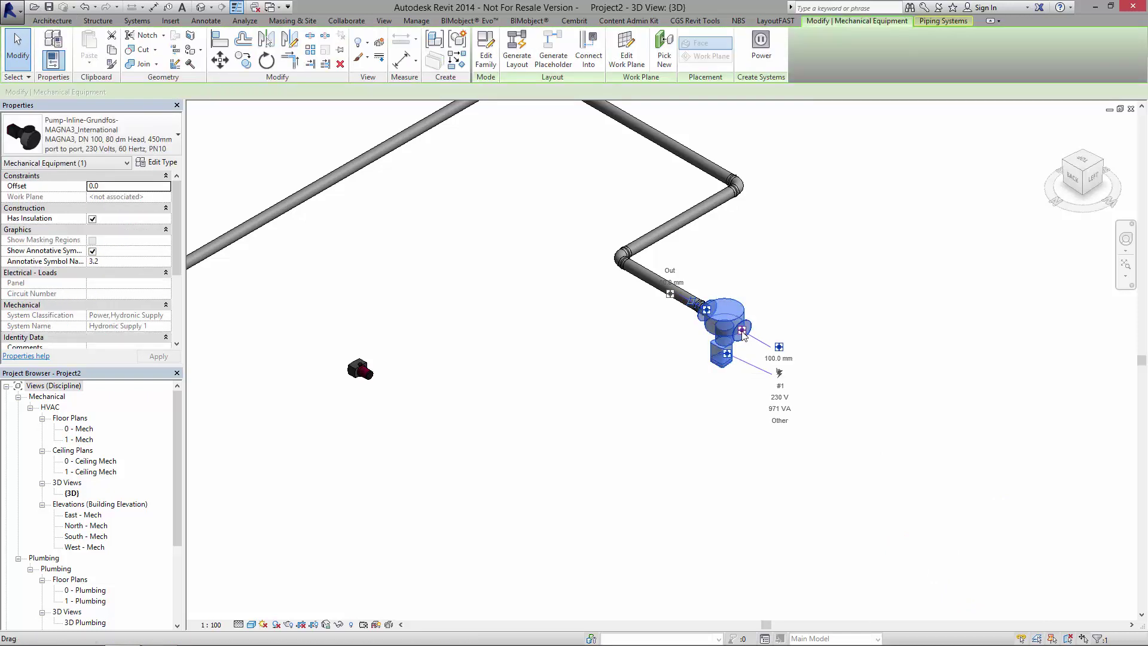
pyautogui.click(779, 347)
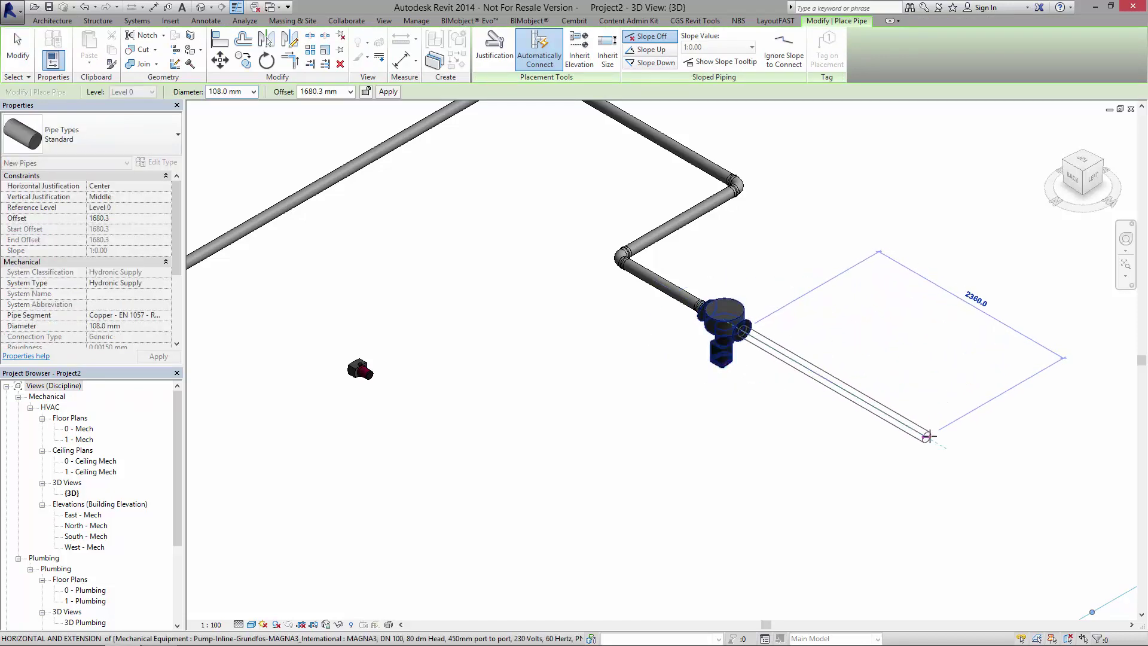
pyautogui.click(928, 437)
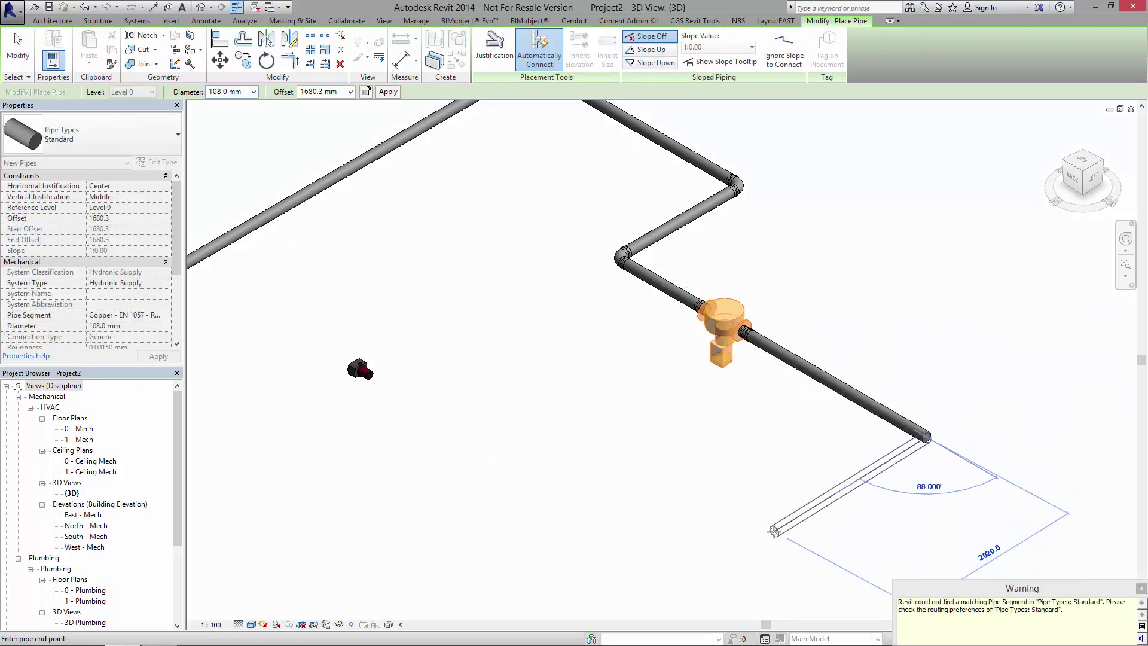
pyautogui.click(766, 529)
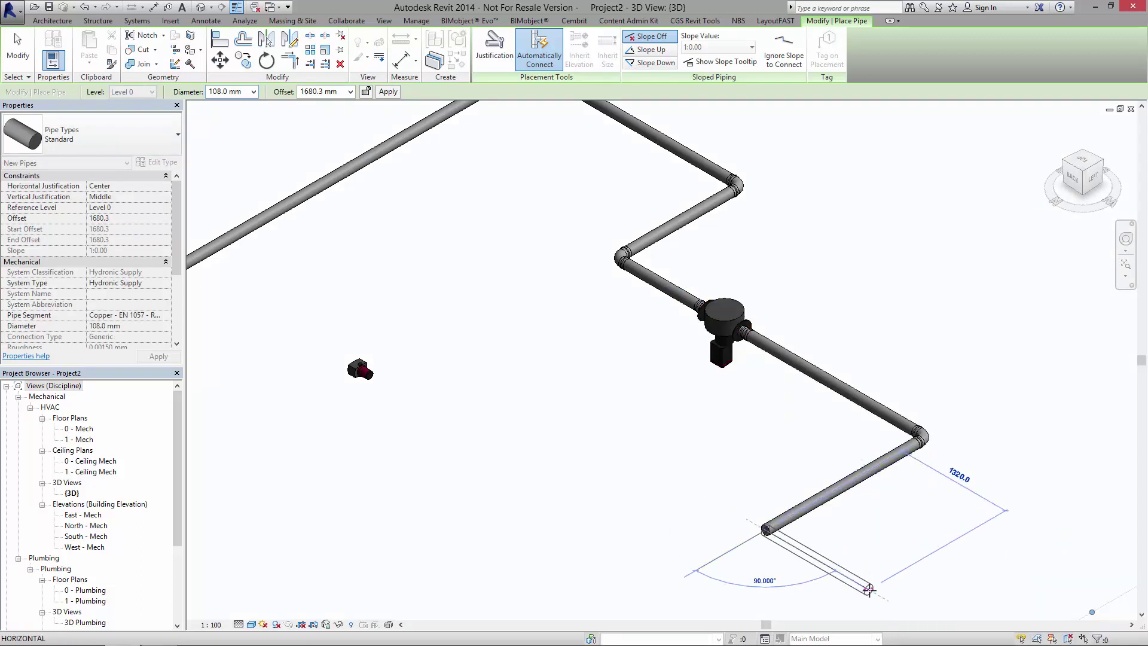
pyautogui.click(870, 590)
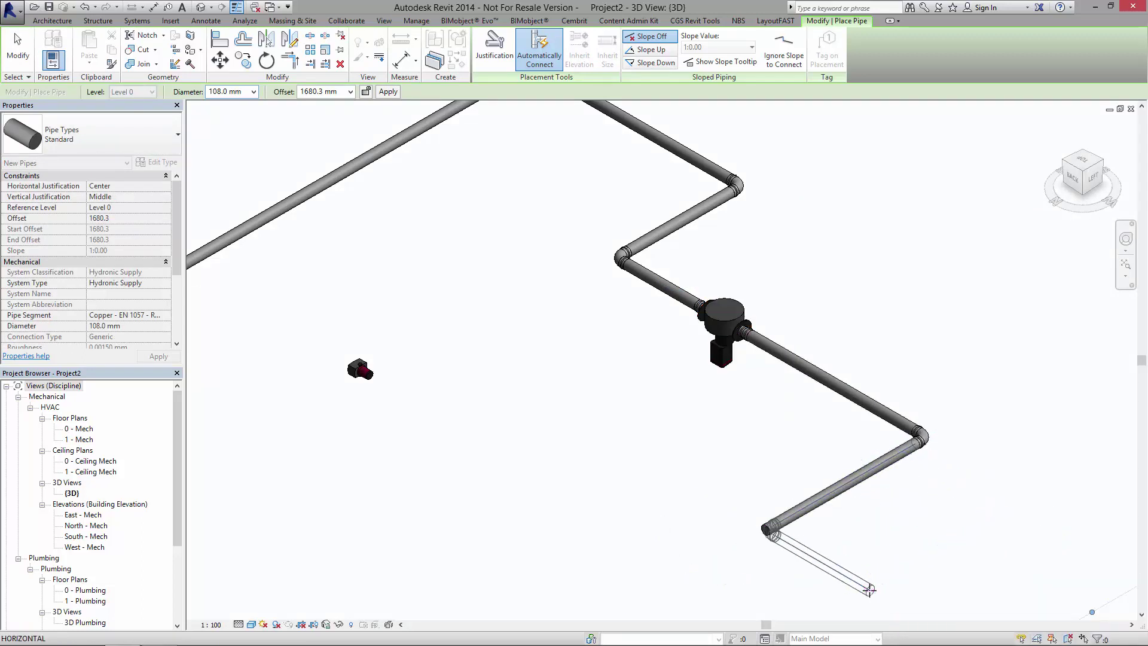
pyautogui.click(1032, 498)
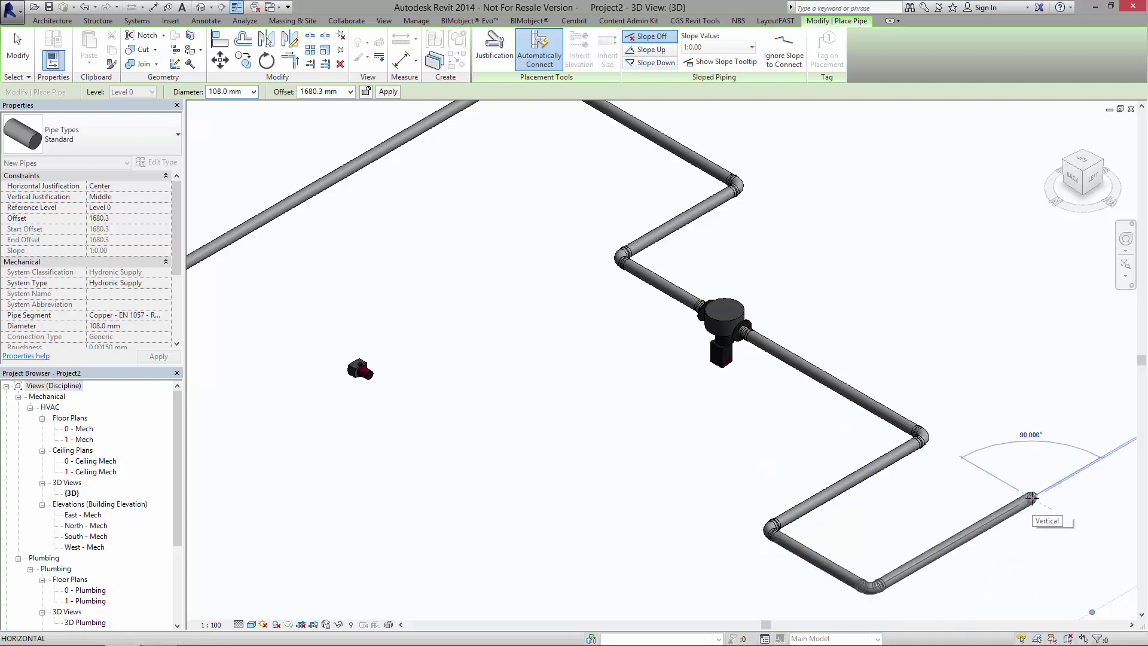
pyautogui.press('Escape')
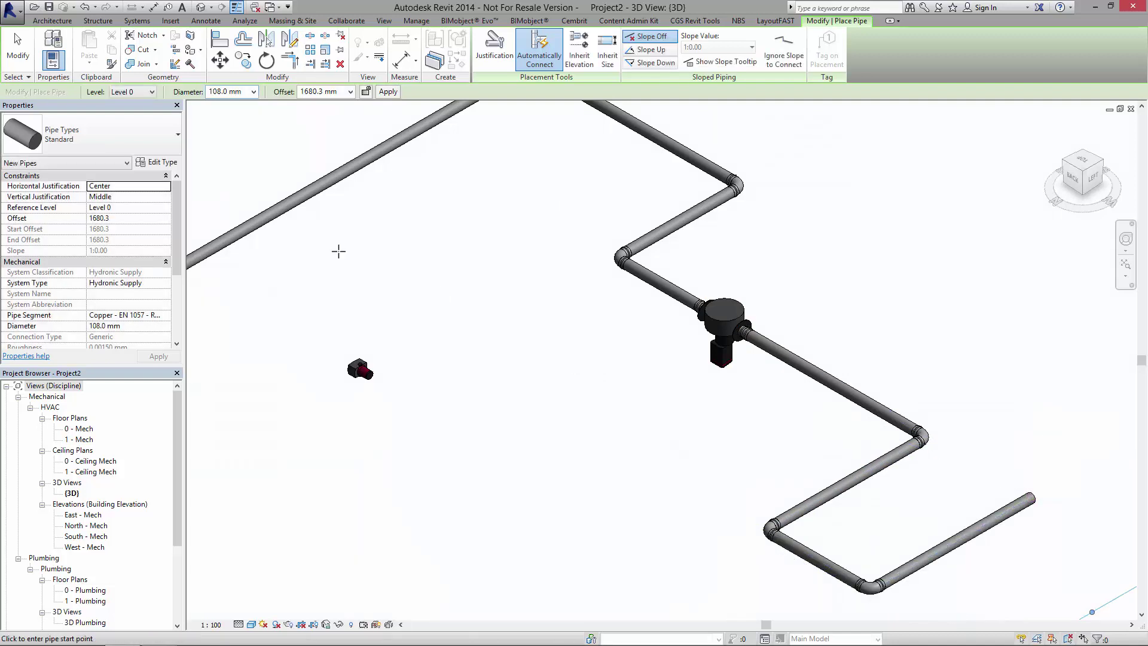
pyautogui.press('Escape')
# - Examine the MAGNA3 pump's type properties, from electrical and mechanical data to product and general information, then close them and deselect the pump
pyautogui.click(729, 320)
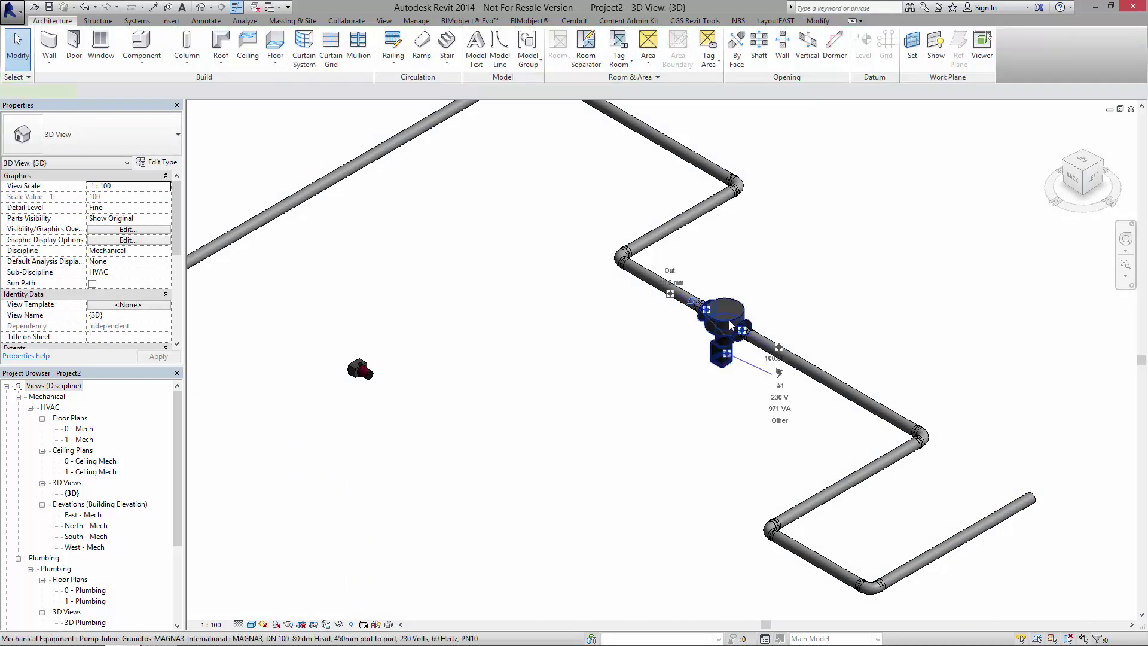
pyautogui.click(156, 162)
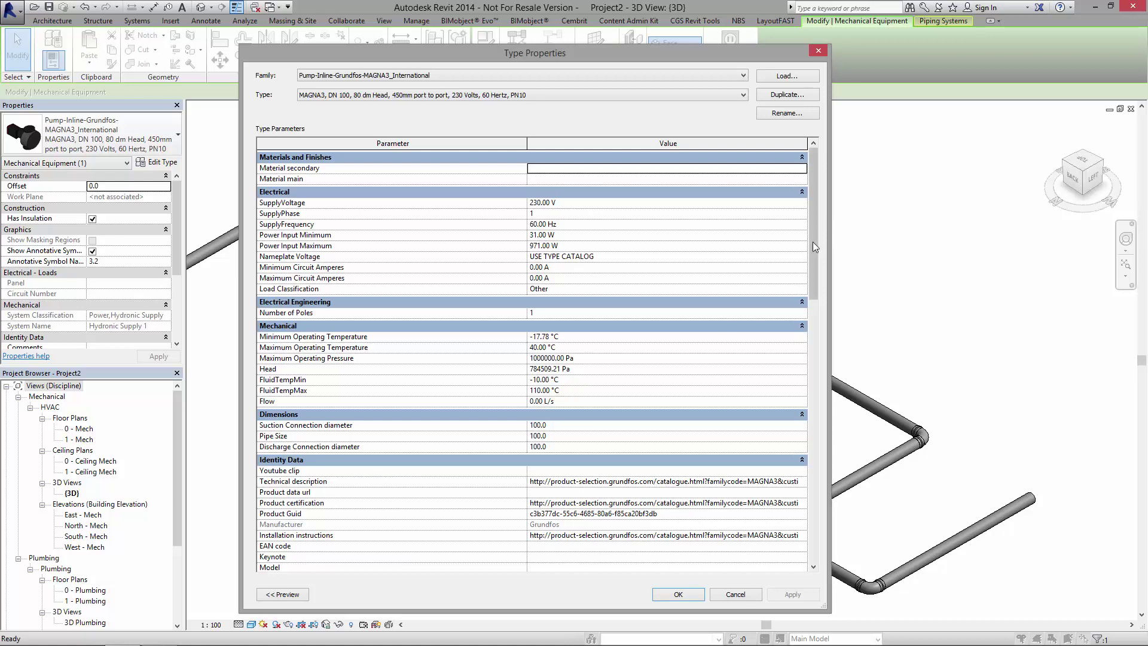
pyautogui.moveTo(813, 241); pyautogui.dragTo(828, 516)
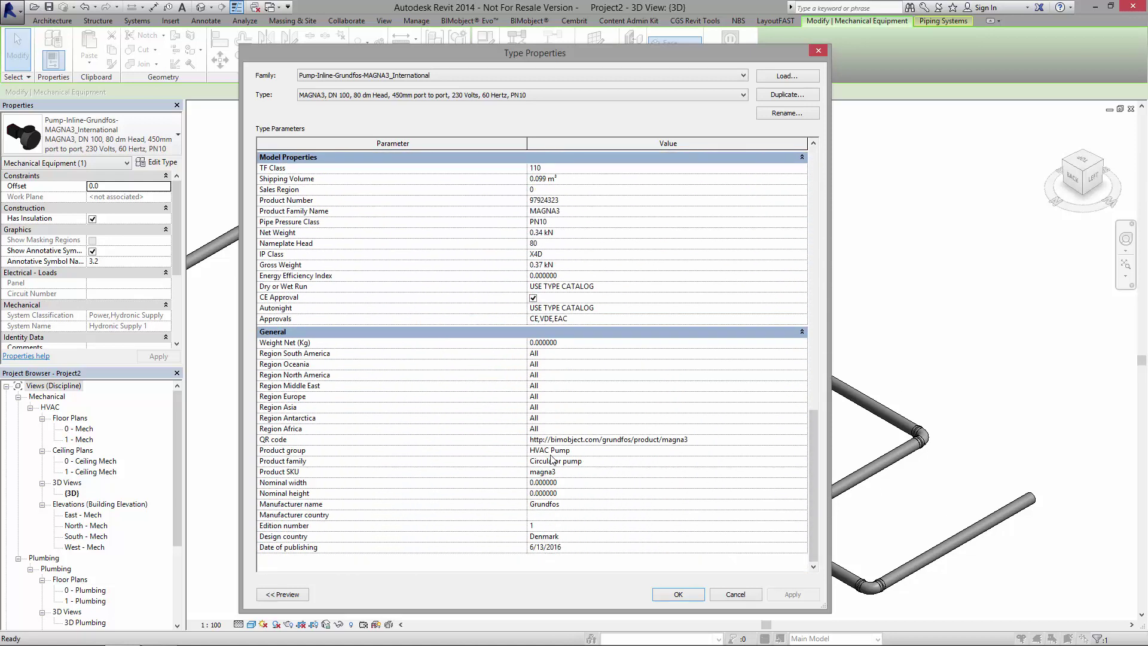
pyautogui.moveTo(812, 464); pyautogui.dragTo(817, 52)
pyautogui.click(817, 53)
pyautogui.click(568, 352)
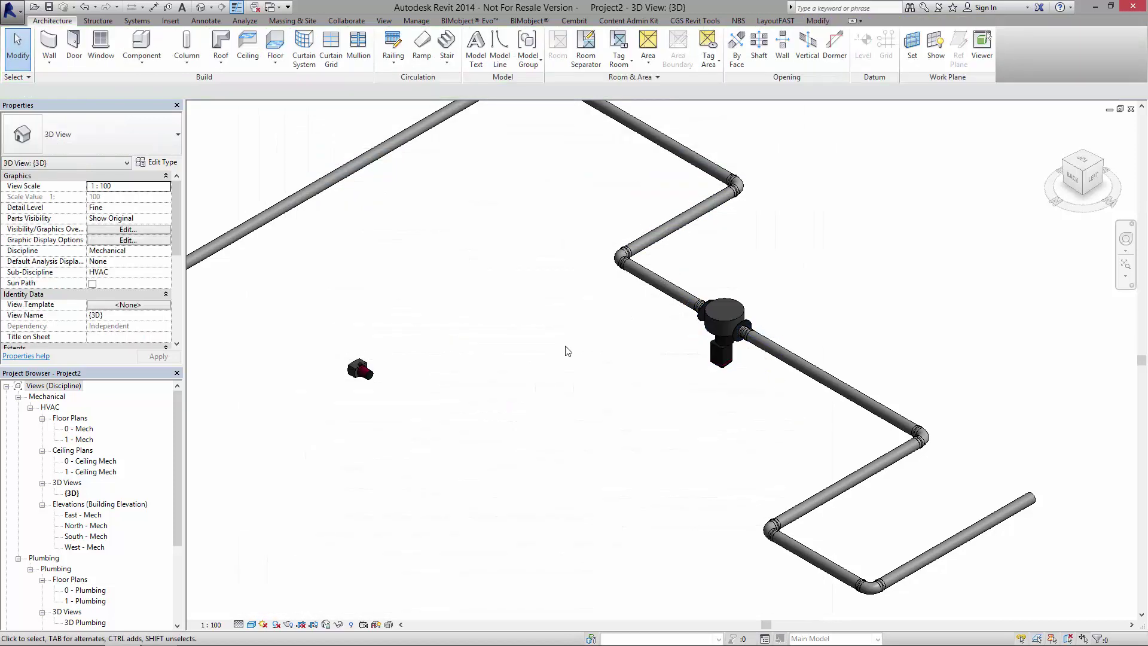